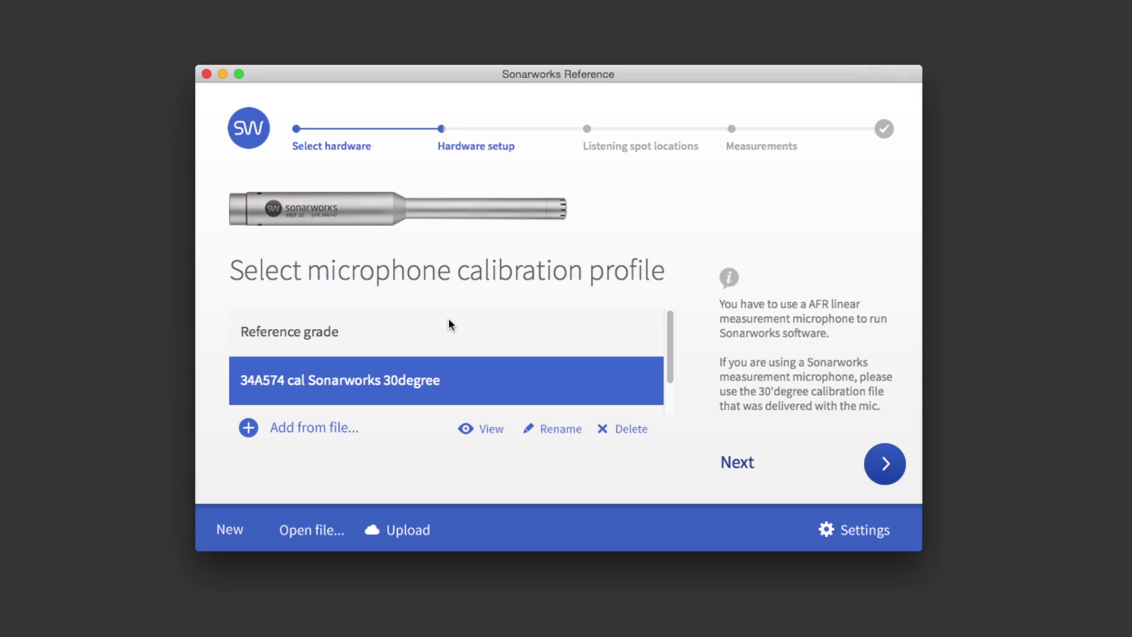
- Accept the 34A574 cal Sonarworks 30degree mic profile and continue to input channel selection
{"action": "left_click", "coordinate": [885, 464]}
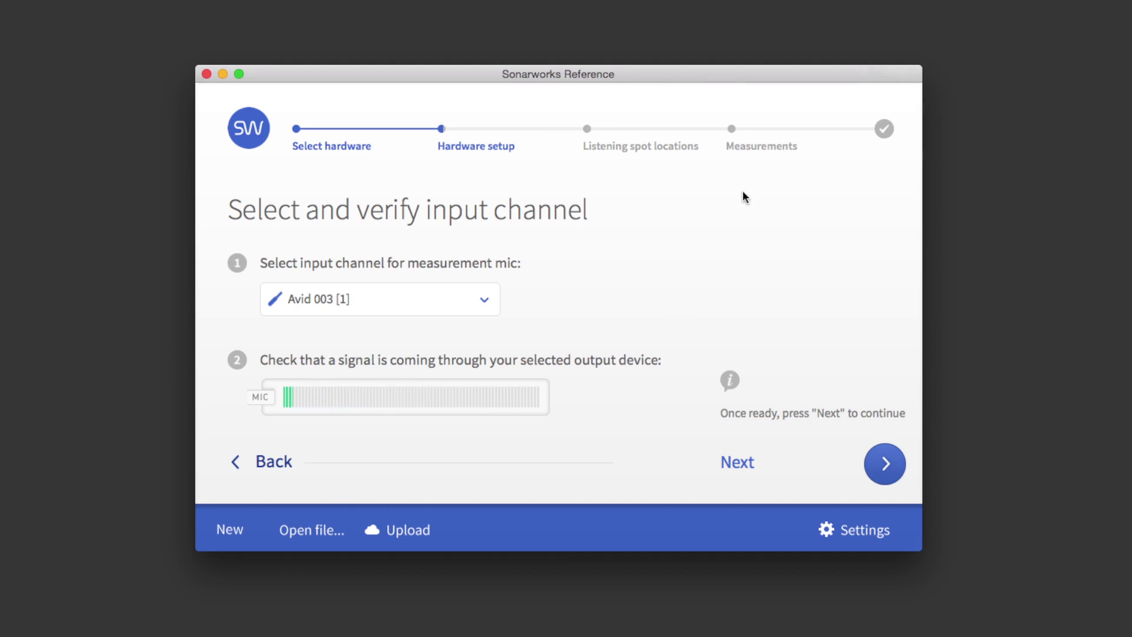
- Confirm the Avid 003 input, play the output test track, and advance to microphone sensitivity
{"action": "left_click", "coordinate": [882, 477]}
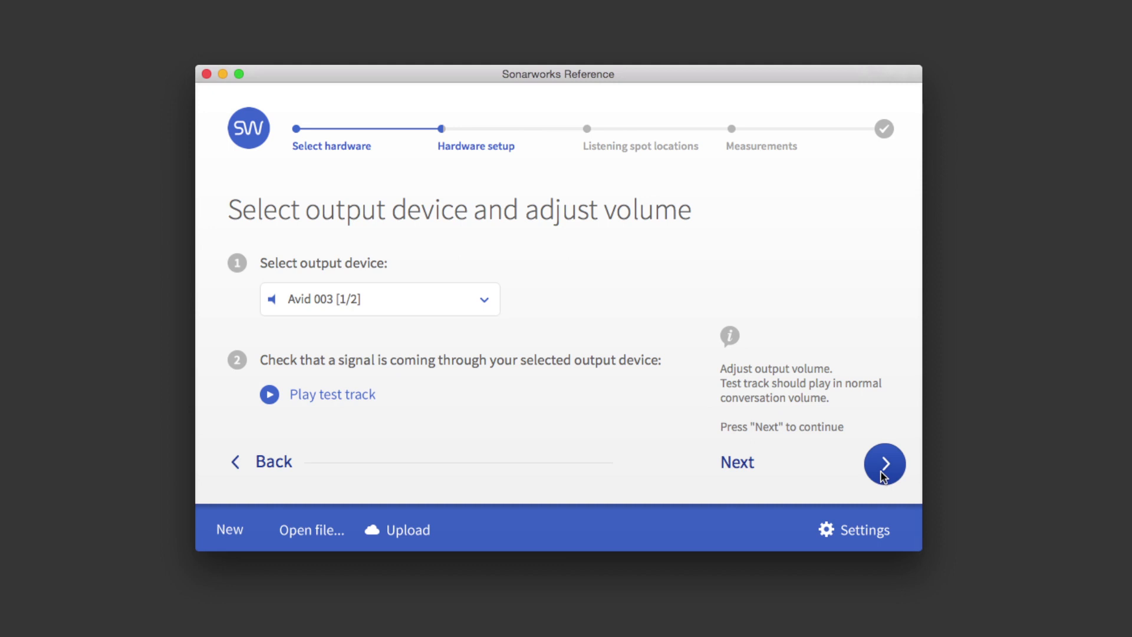
{"action": "left_click", "coordinate": [330, 396]}
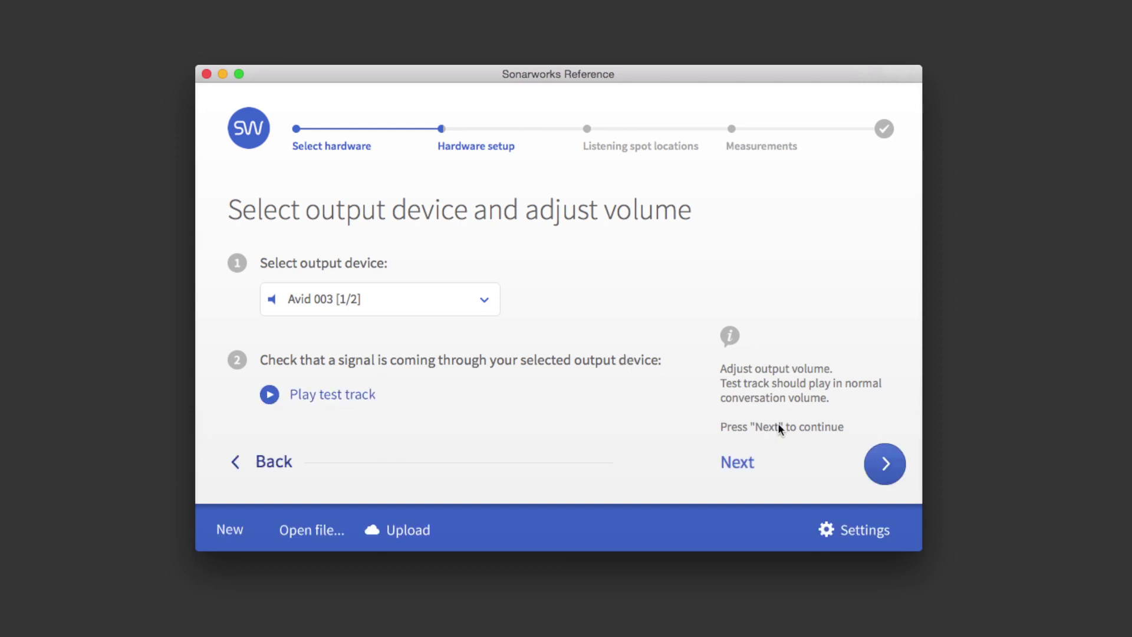
{"action": "left_click", "coordinate": [881, 472]}
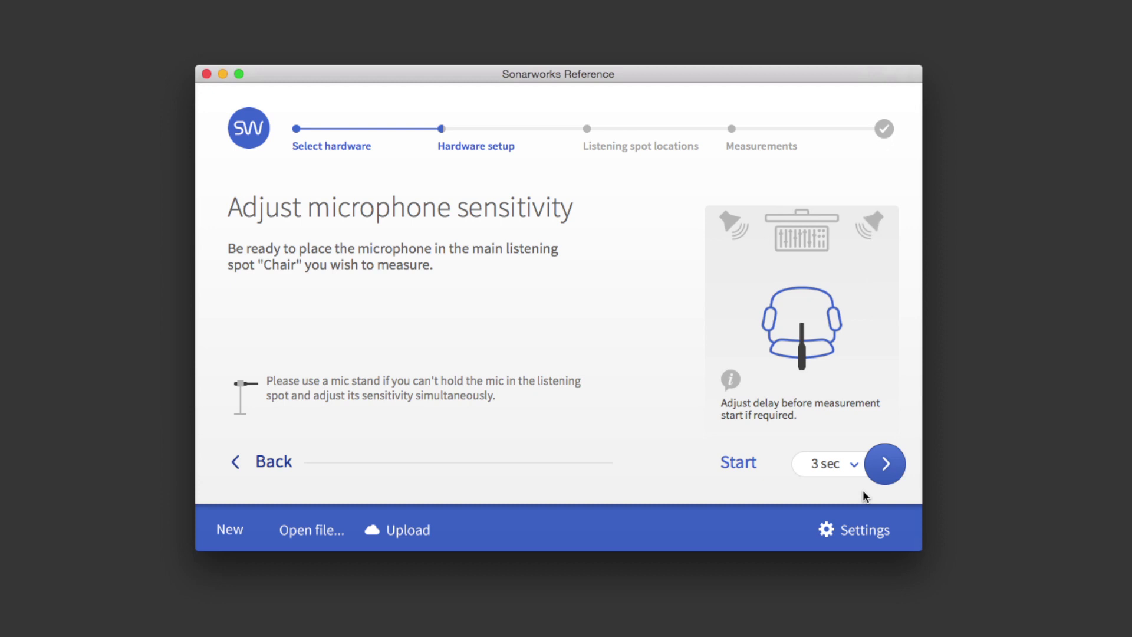
- Run the Chair spot microphone level test with a 3 sec start delay
{"action": "left_click", "coordinate": [834, 462]}
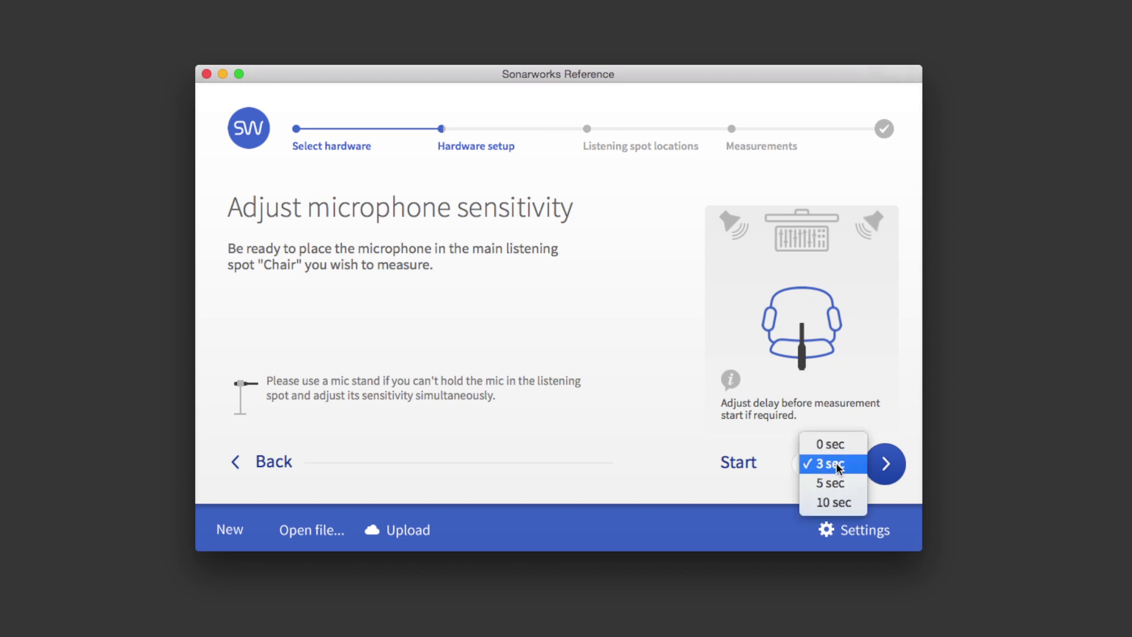
{"action": "left_click", "coordinate": [837, 464]}
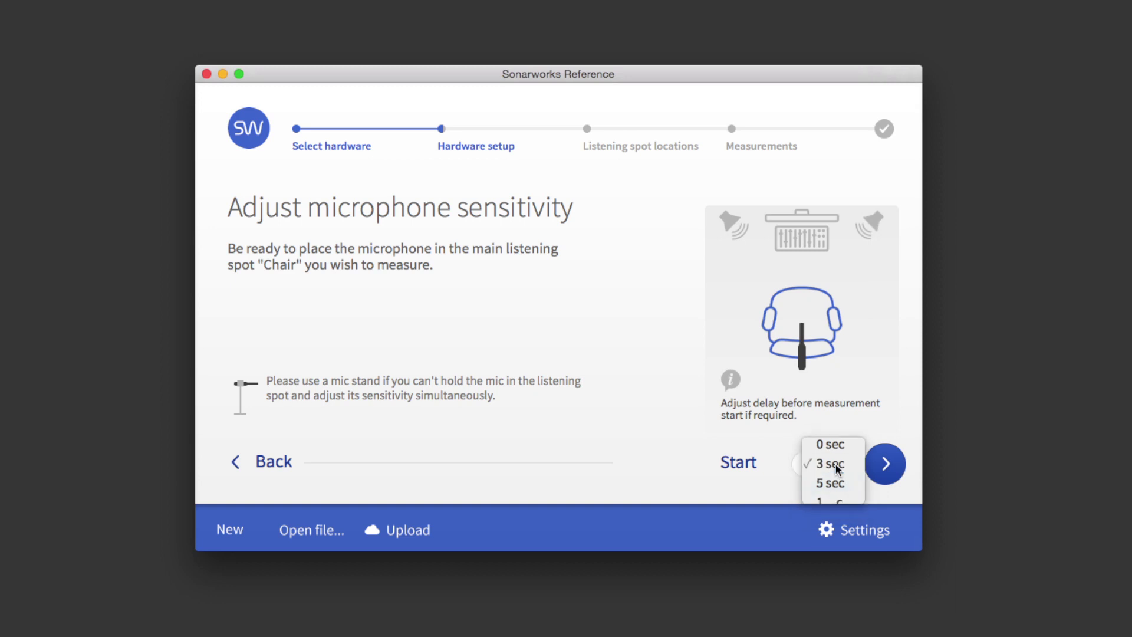
{"action": "left_click", "coordinate": [766, 475]}
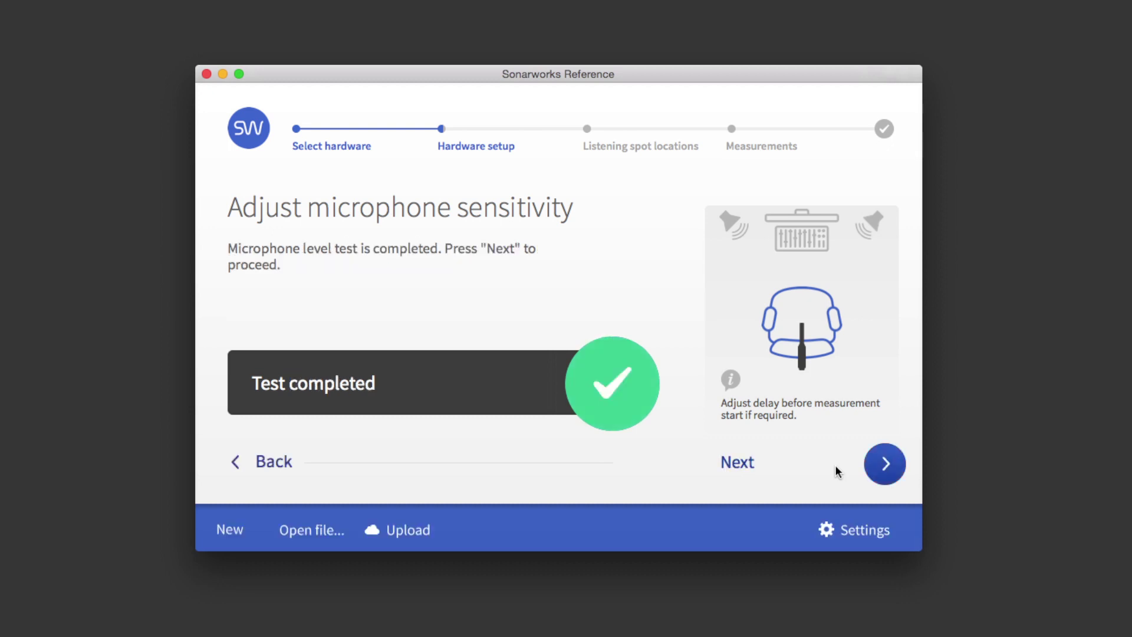
- Run the speaker distance measurement through both left and right speaker tests
{"action": "left_click", "coordinate": [879, 462]}
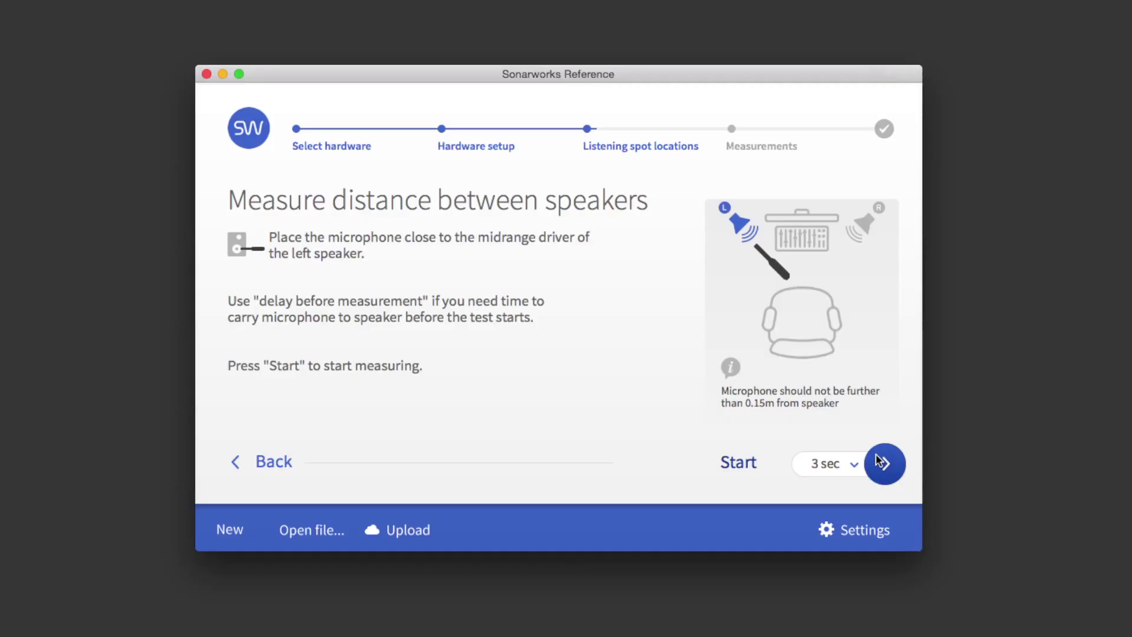
{"action": "left_click", "coordinate": [887, 463]}
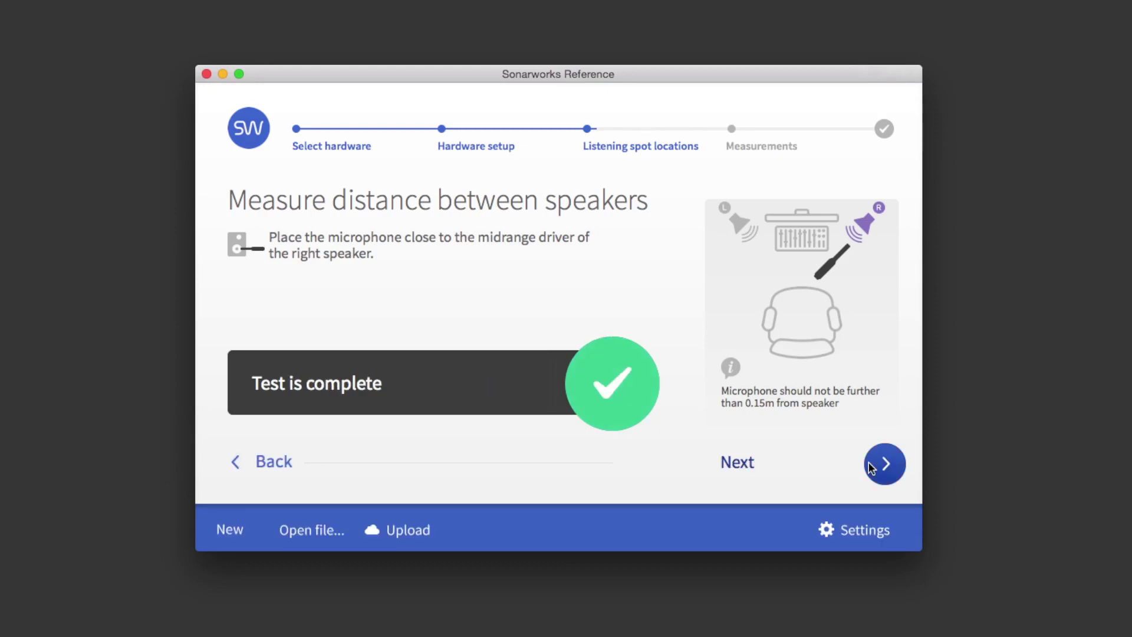
- Fine-tune the speaker distance from 0.62m to 0.81m on Review dimensions and accept it
{"action": "left_click", "coordinate": [873, 465]}
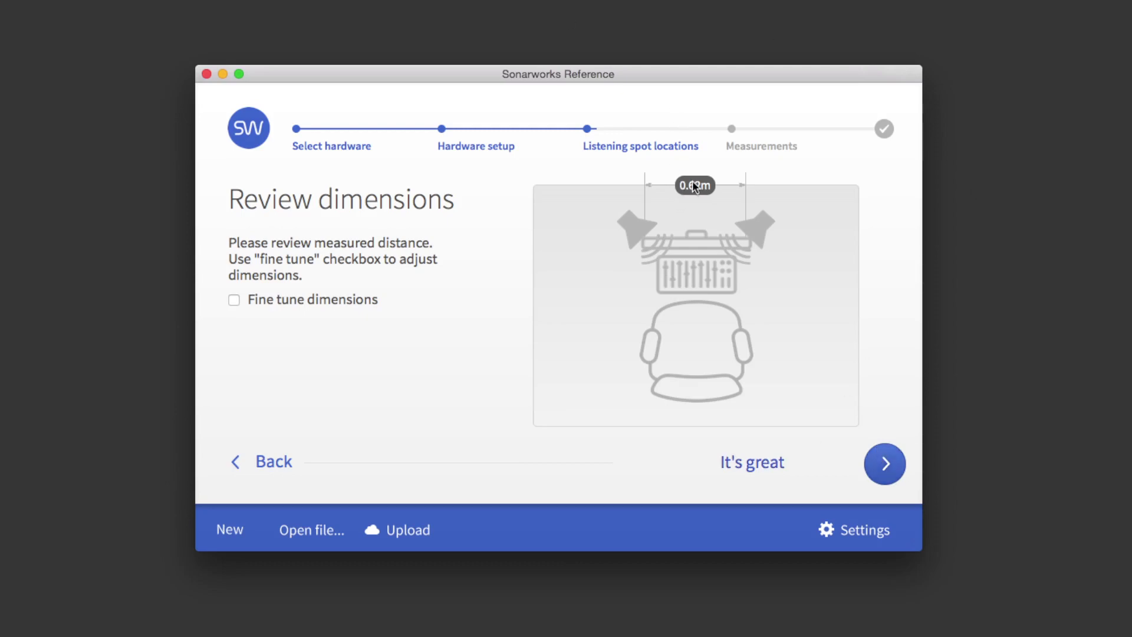
{"action": "left_click", "coordinate": [323, 297]}
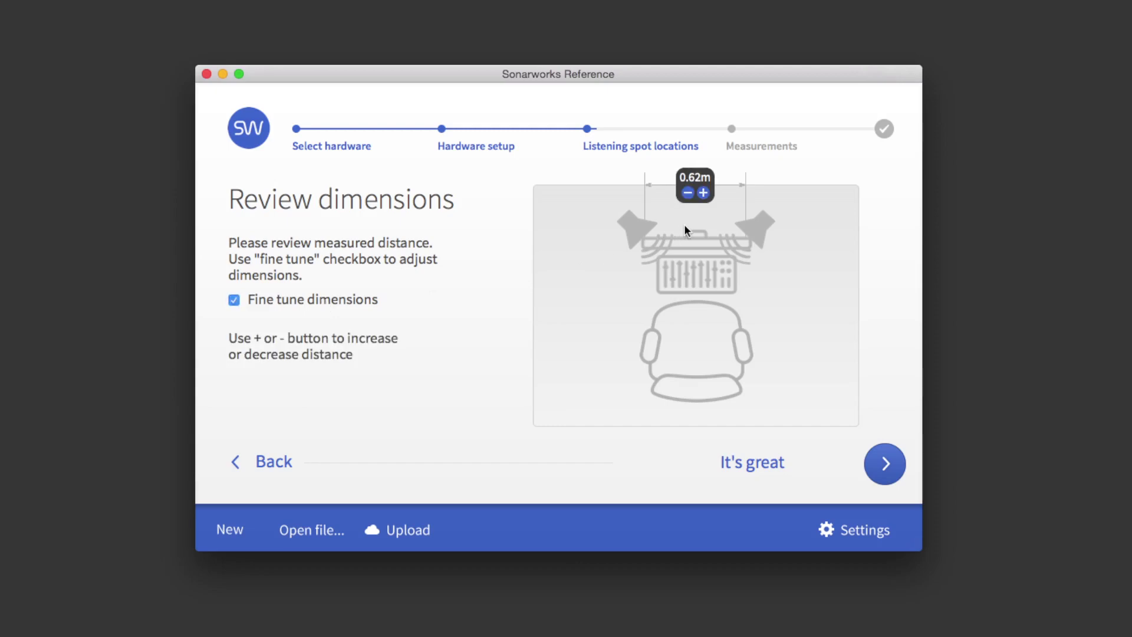
{"action": "left_click", "coordinate": [706, 194]}
{"action": "left_click", "coordinate": [707, 194]}
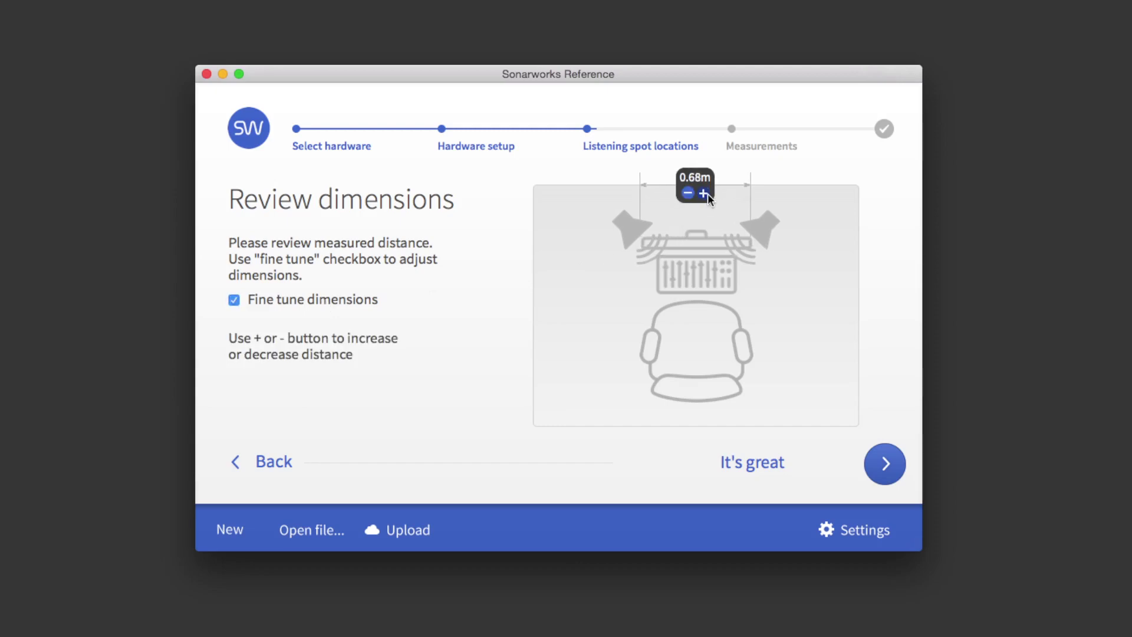
{"action": "left_click", "coordinate": [707, 194]}
{"action": "left_click", "coordinate": [703, 193]}
{"action": "left_click", "coordinate": [704, 193]}
{"action": "left_click", "coordinate": [703, 193]}
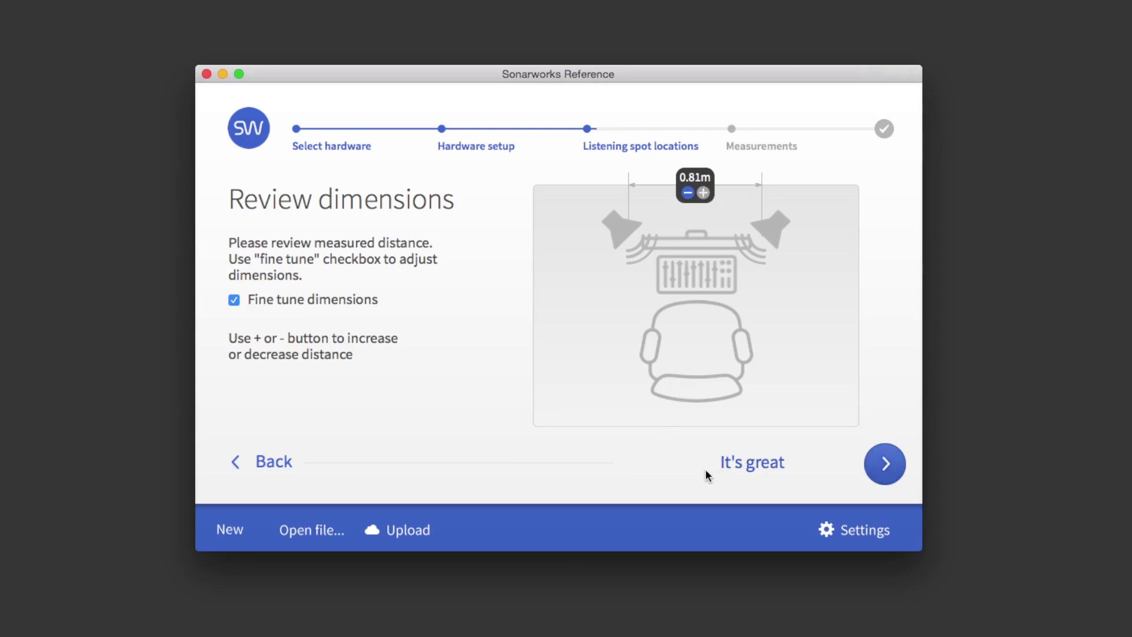
{"action": "left_click", "coordinate": [873, 470]}
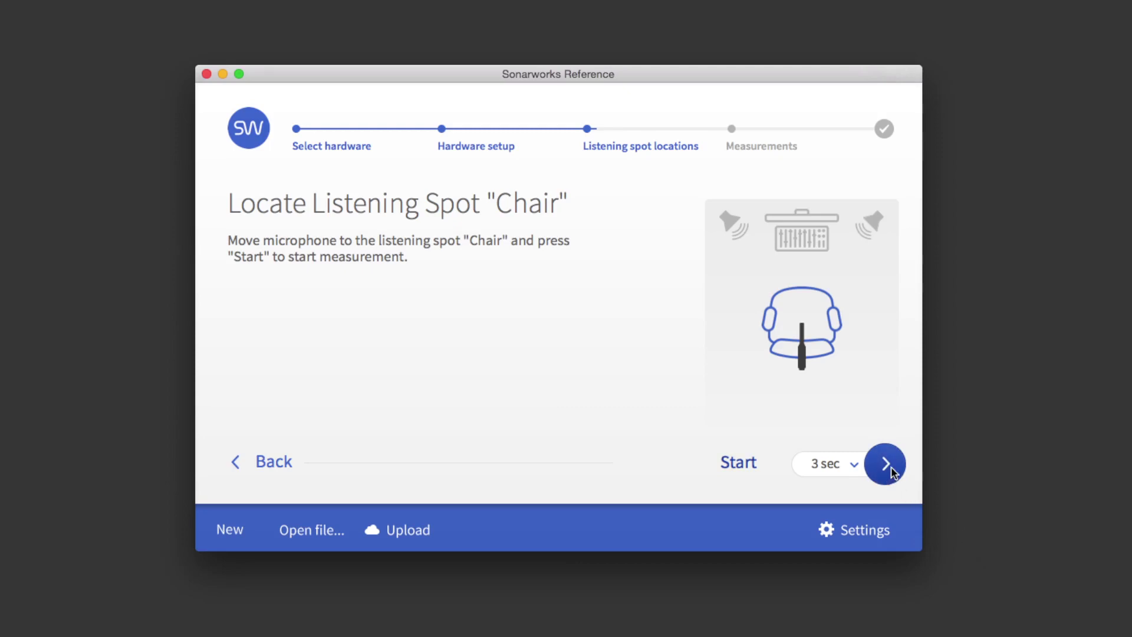
- Measure the Chair listening spot and continue to Review dimensions
{"action": "left_click", "coordinate": [887, 464]}
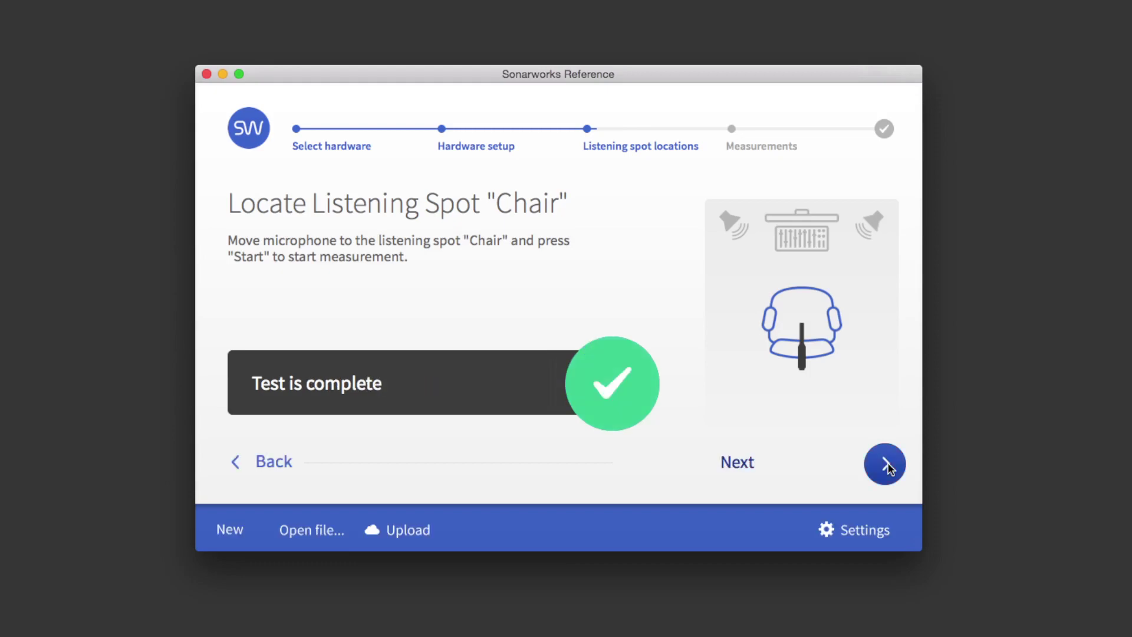
{"action": "left_click", "coordinate": [886, 466]}
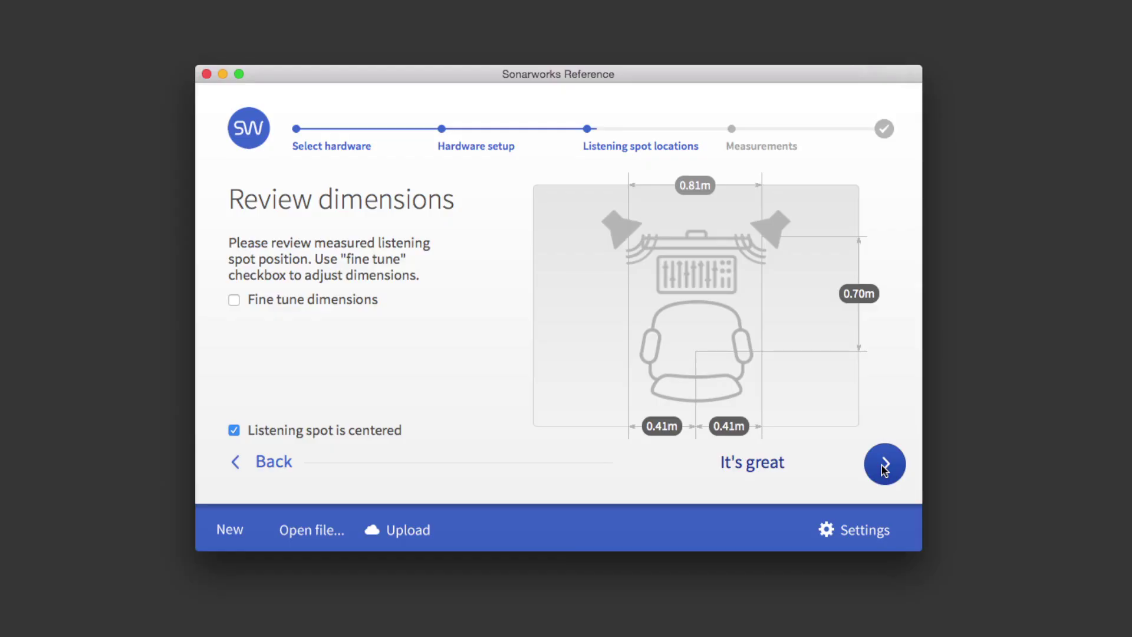
- Accept the 0.81m spacing, 0.70m depth and 0.41m/0.41m centring dimensions
{"action": "left_click", "coordinate": [885, 465]}
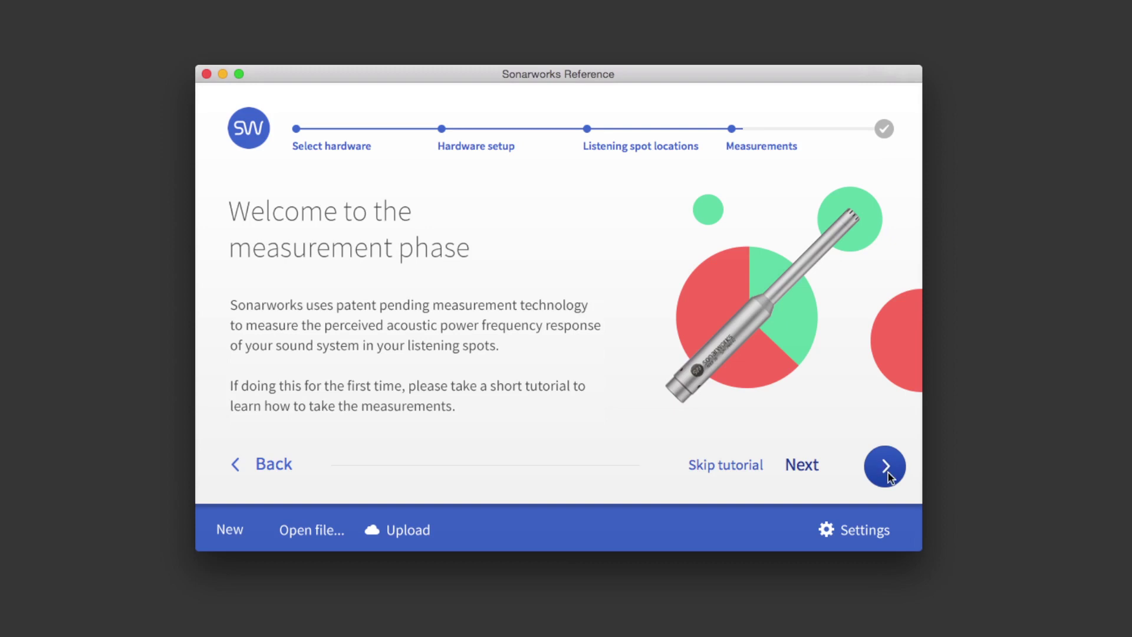
- Step through tutorial pages 1/3 and 2/3 to the first measurement screen
{"action": "left_click", "coordinate": [880, 465]}
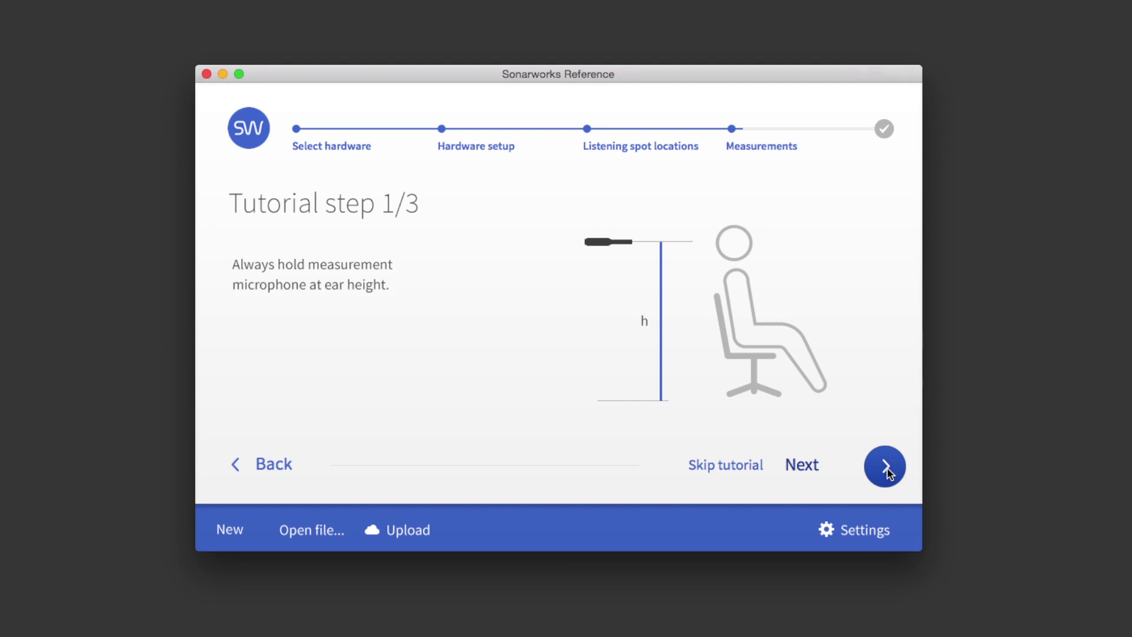
{"action": "left_click", "coordinate": [887, 469]}
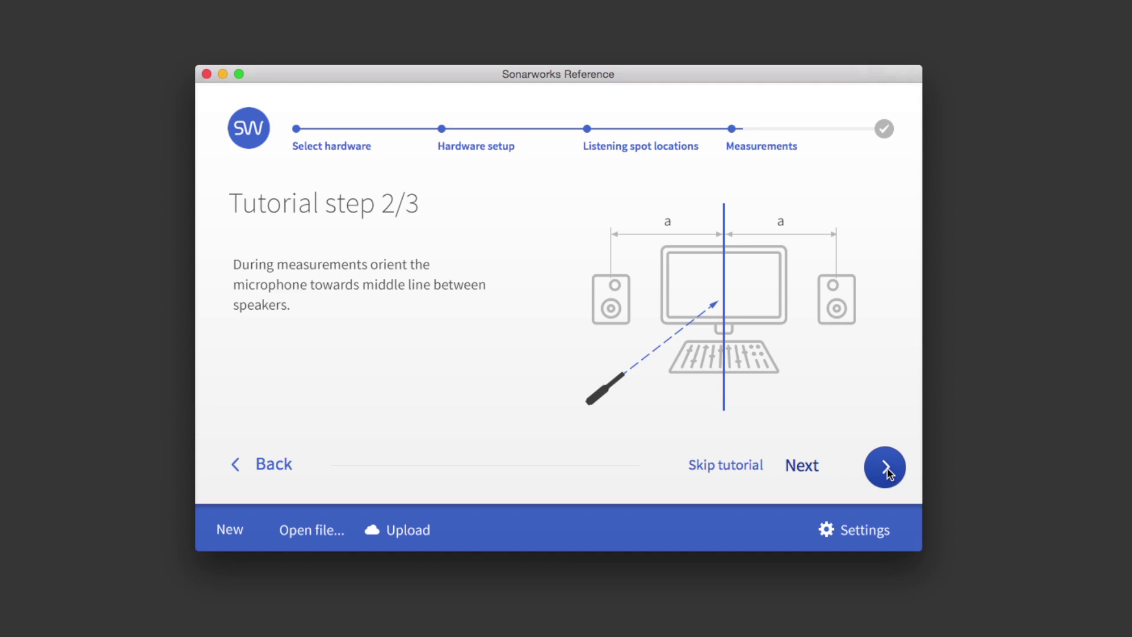
{"action": "left_click", "coordinate": [887, 467]}
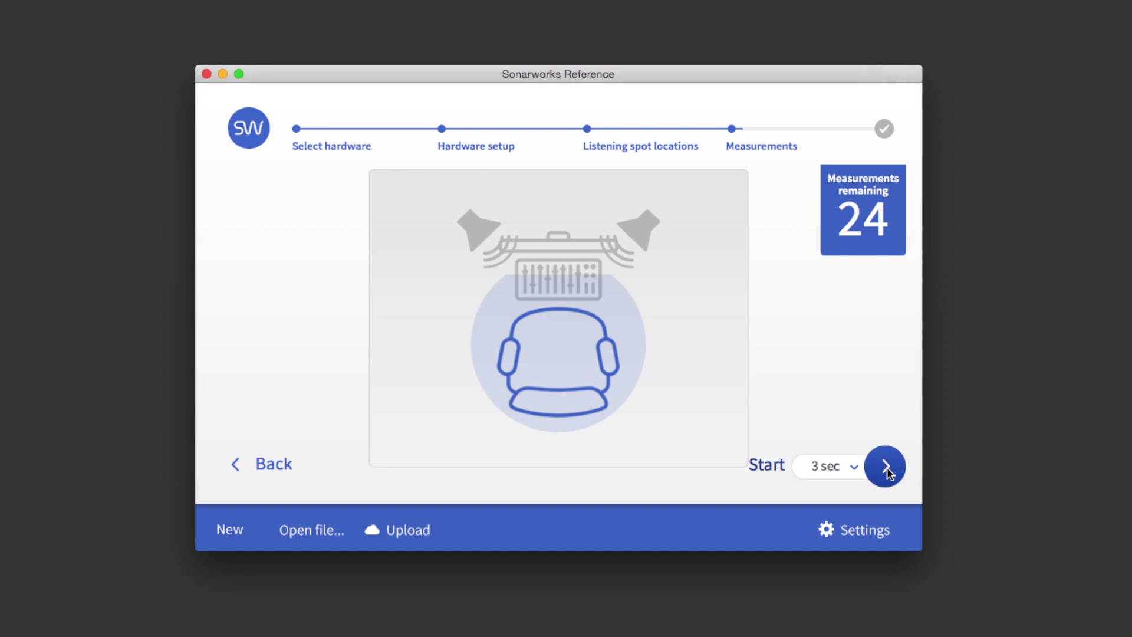
- Start the 24 room measurements for the Chair spot and run them to completion
{"action": "left_click", "coordinate": [887, 467]}
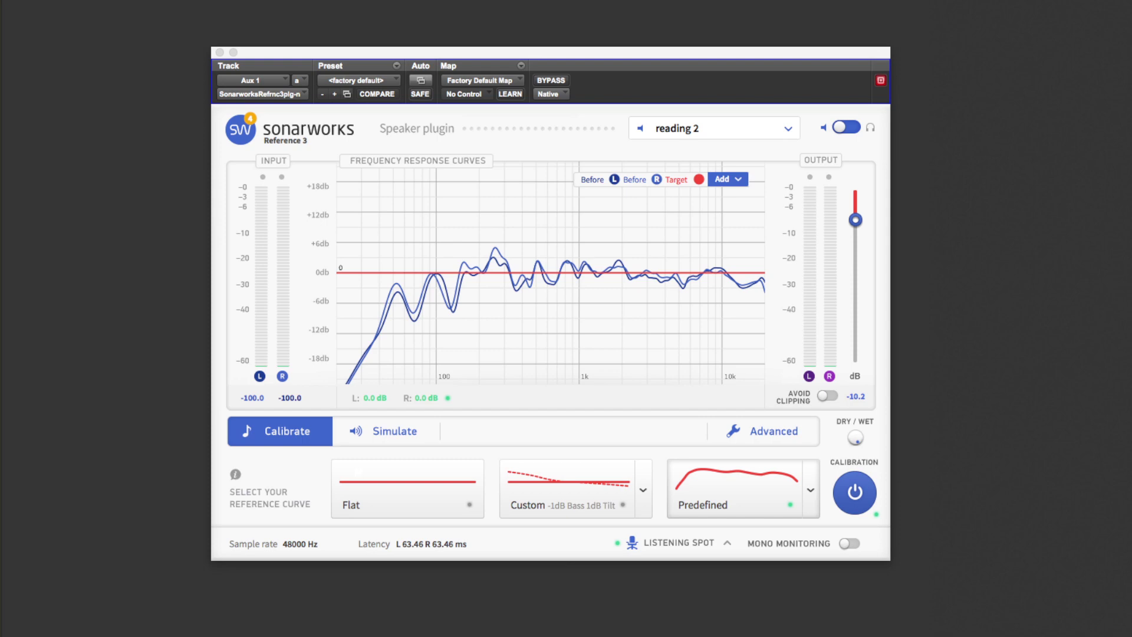
{"action": "left_click", "coordinate": [779, 128]}
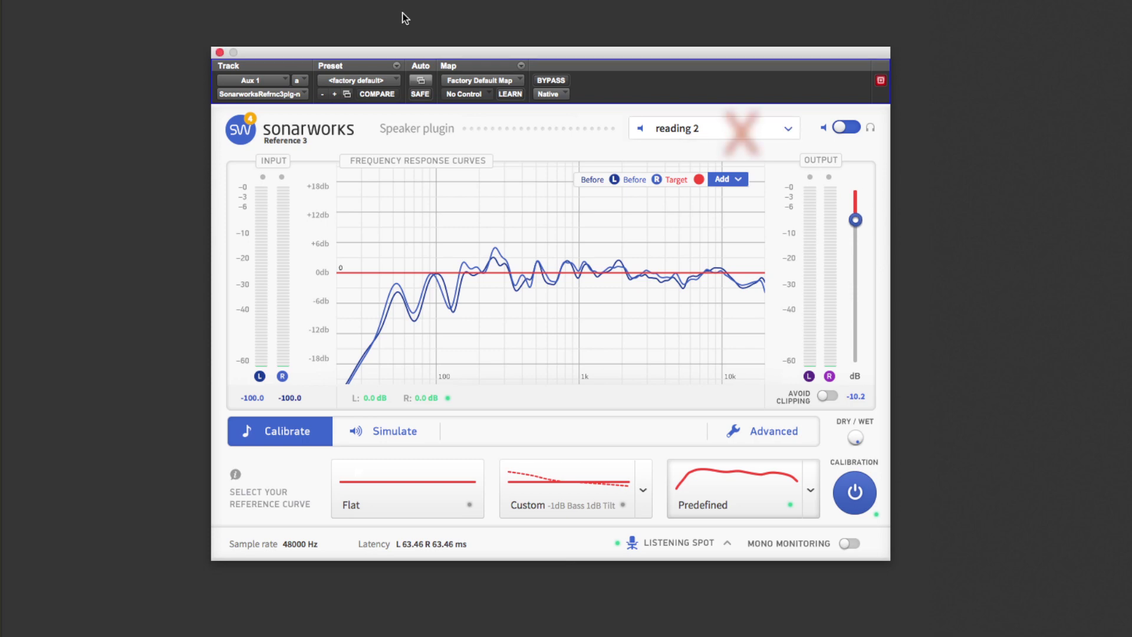
{"action": "left_click", "coordinate": [859, 494]}
{"action": "left_click", "coordinate": [858, 497]}
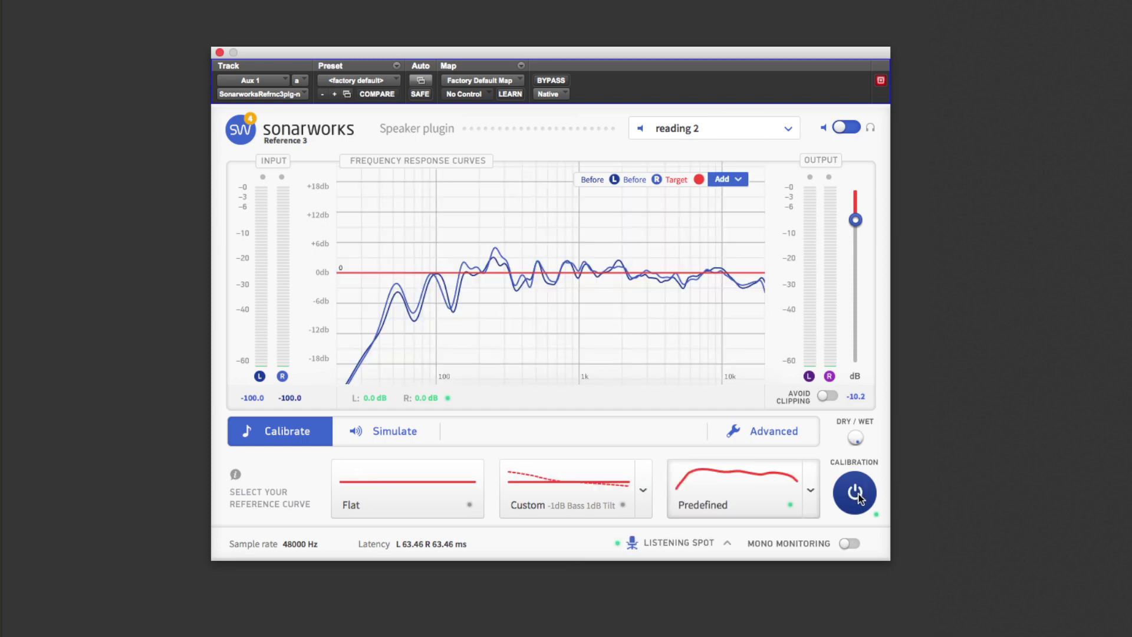
{"action": "mouse_move", "coordinate": [858, 447]}
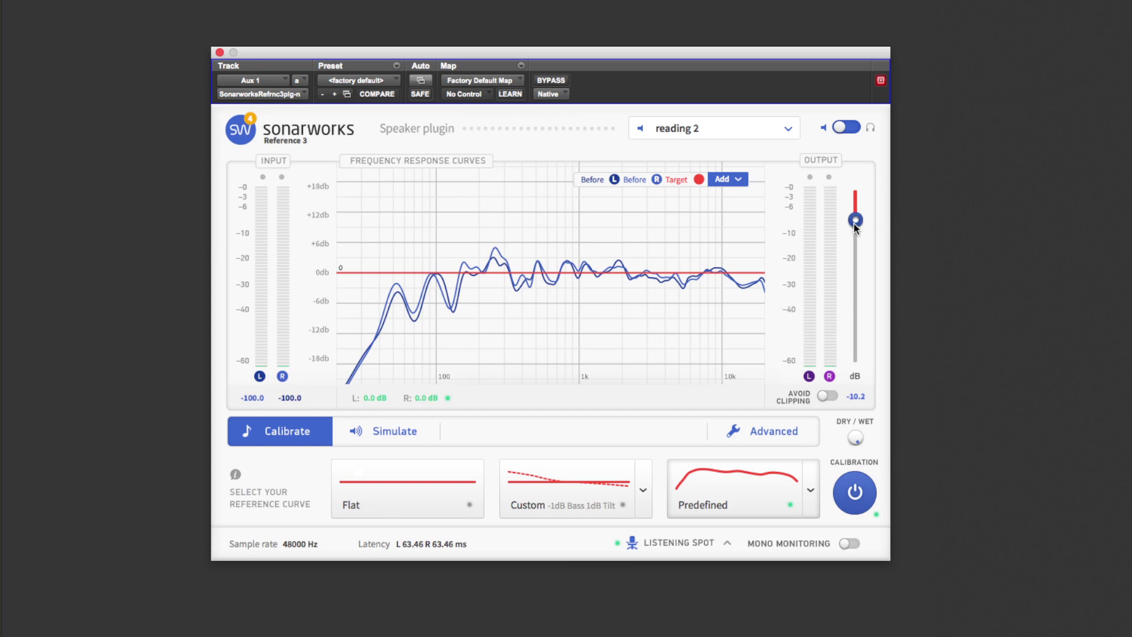
{"action": "mouse_move", "coordinate": [855, 220]}
{"action": "left_mouse_down"}
{"action": "mouse_move", "coordinate": [856, 190]}
{"action": "mouse_move", "coordinate": [868, 221]}
{"action": "mouse_move", "coordinate": [874, 214]}
{"action": "left_mouse_up"}
- Open the simulation preset browser for the first Simulate slot under Advanced
{"action": "left_click", "coordinate": [762, 432]}
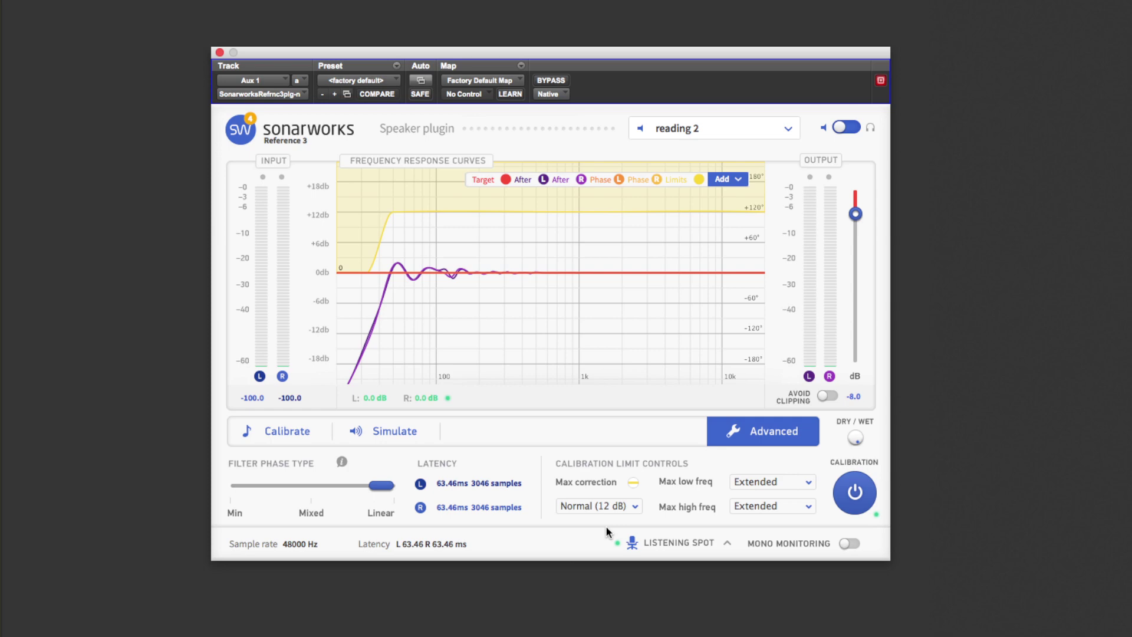
{"action": "left_click", "coordinate": [395, 424]}
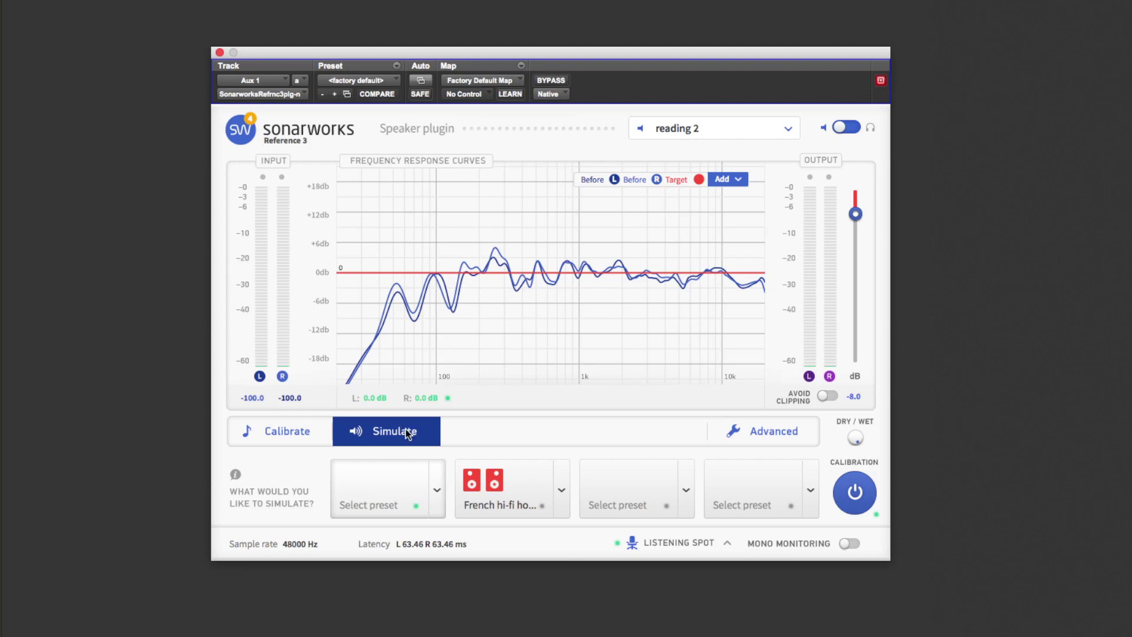
{"action": "left_click", "coordinate": [396, 421]}
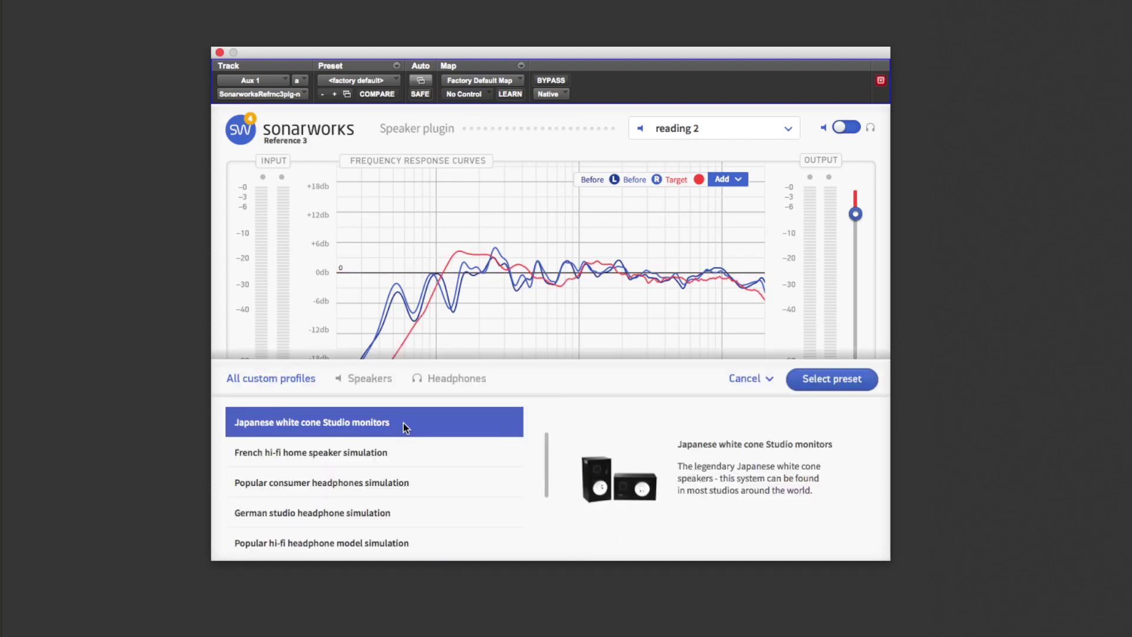
- Load the Japanese white cone Studio monitors preset into the first simulation slot
{"action": "left_click", "coordinate": [819, 380]}
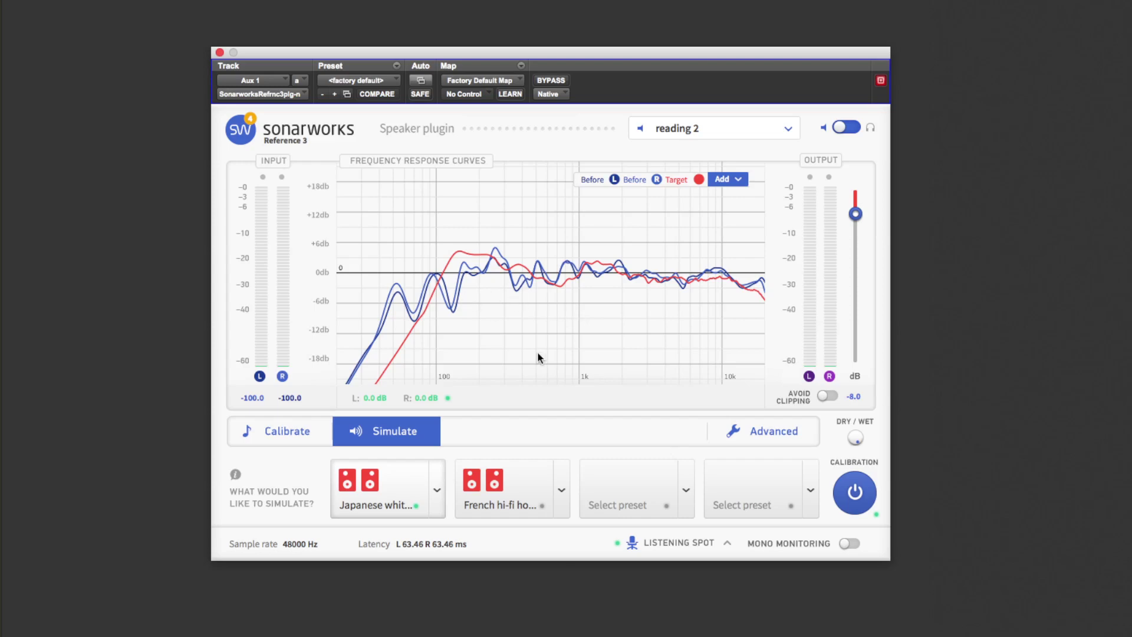